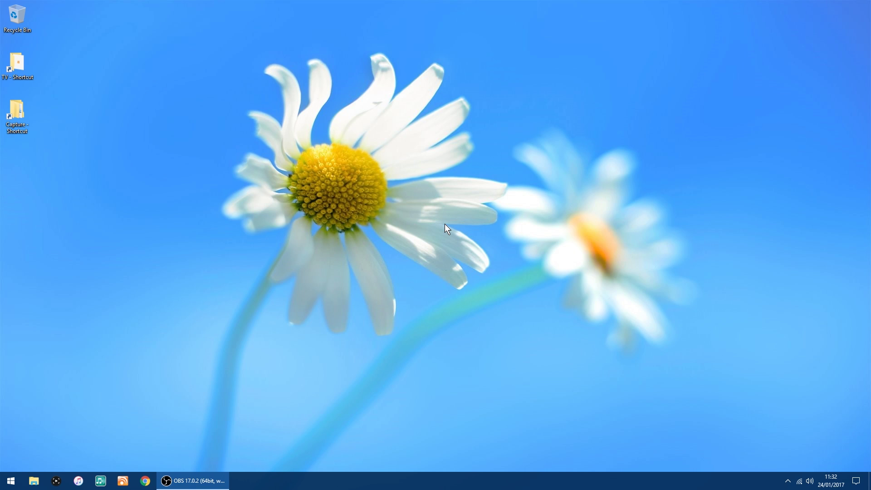
Step: Launch Adobe Premiere Pro CC 2017 from the Start menu's Most used list
left_click(11, 481)
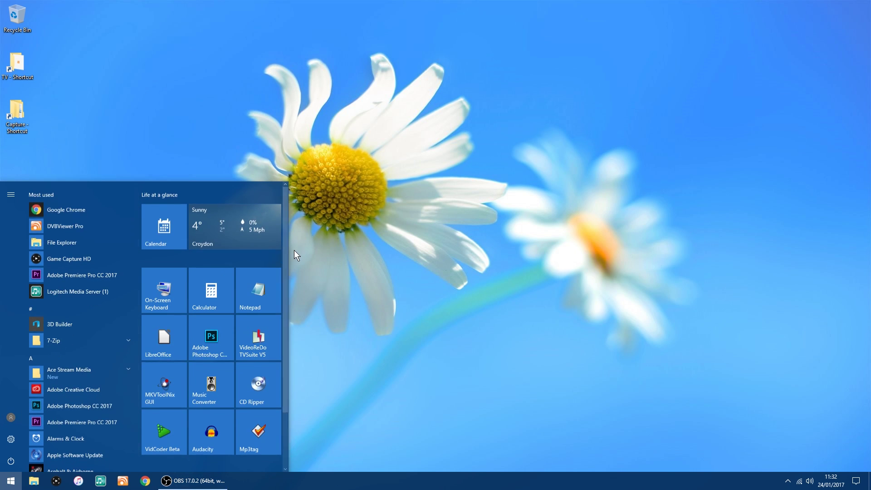
left_click(74, 274)
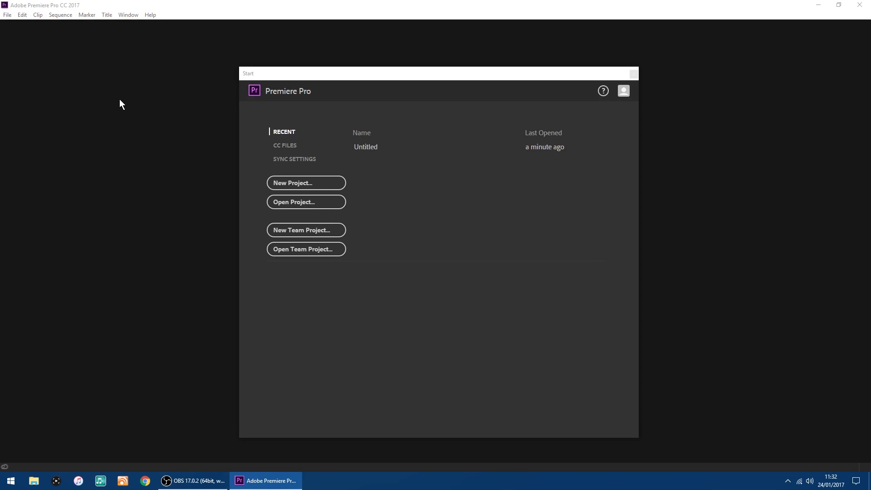
Step: Create a new project named Untitled, overwriting the existing Untitled project
left_click(294, 184)
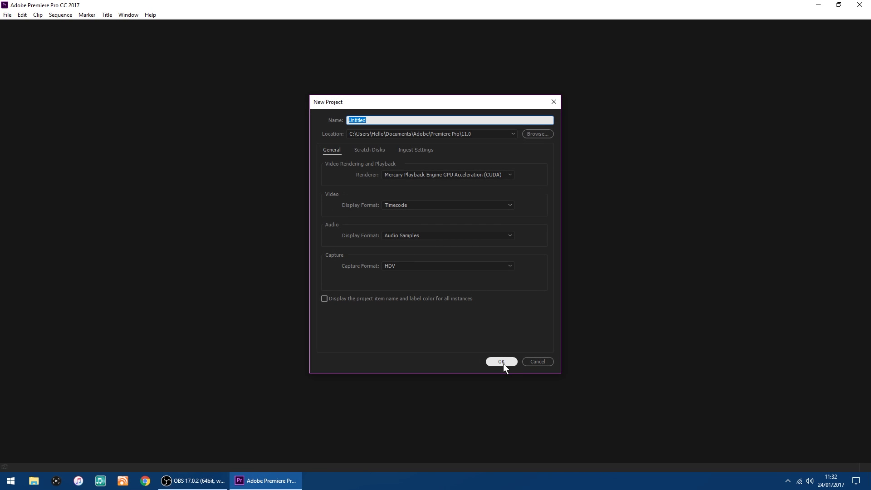
left_click(501, 361)
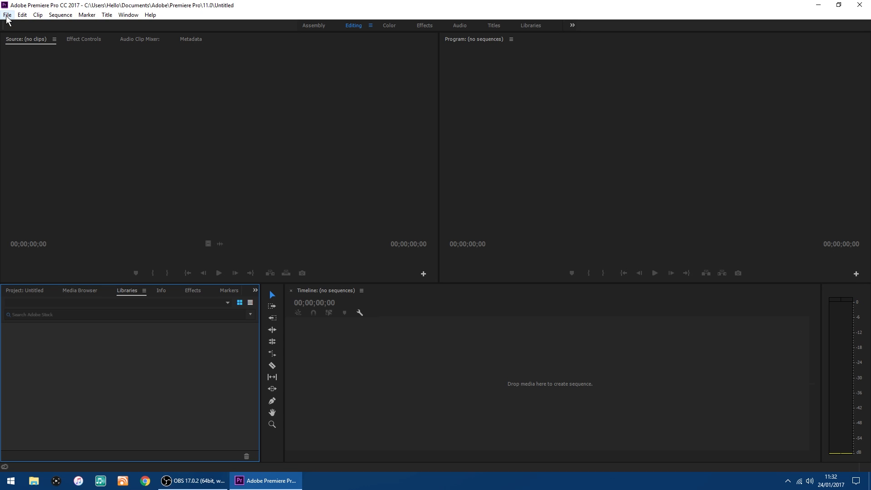
left_click(8, 15)
Step: Make a new sequence from the AVCHD > 1080p > AVCHD 1080p60 preset
mouse_move(21, 26)
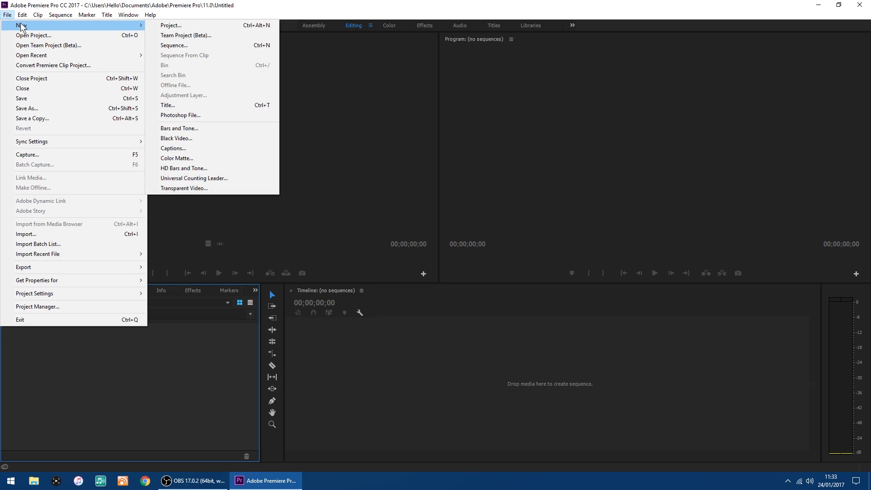
left_click(186, 46)
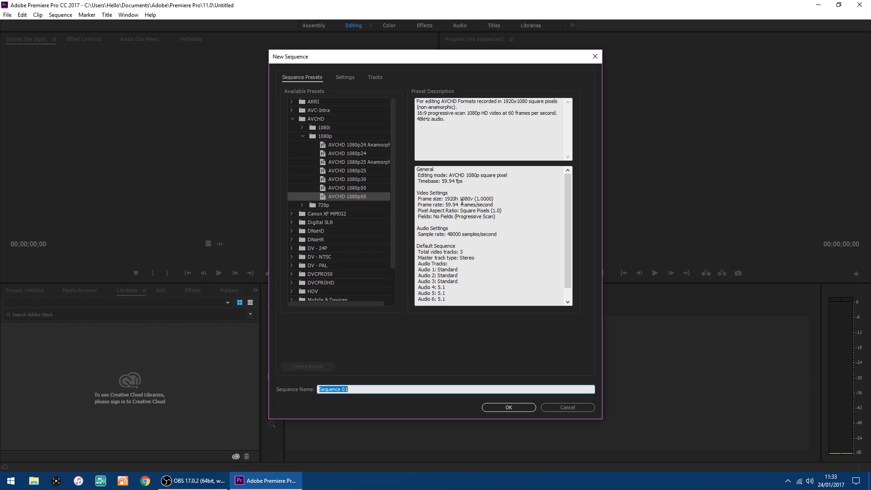
left_click(291, 119)
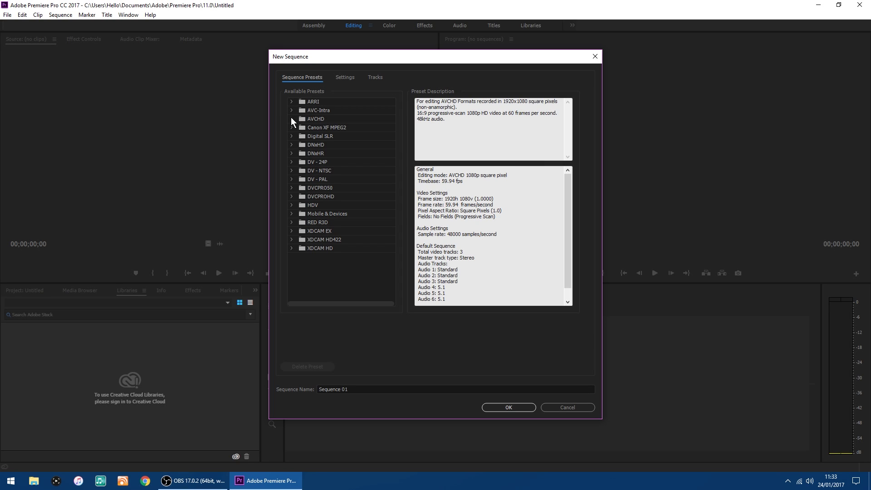
left_click(292, 119)
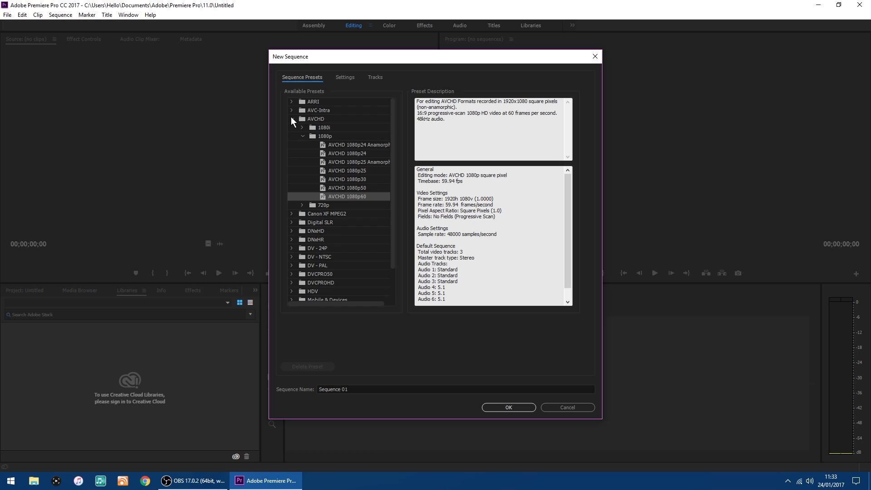
double_click(355, 196)
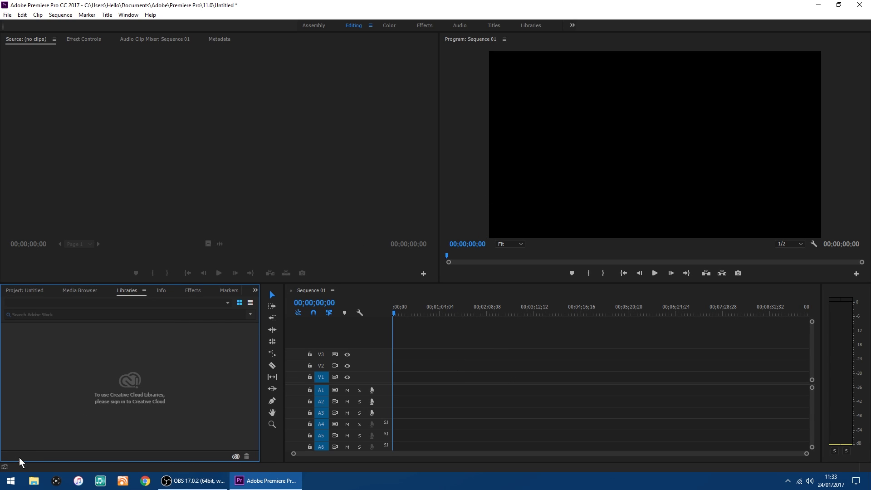
left_click(34, 481)
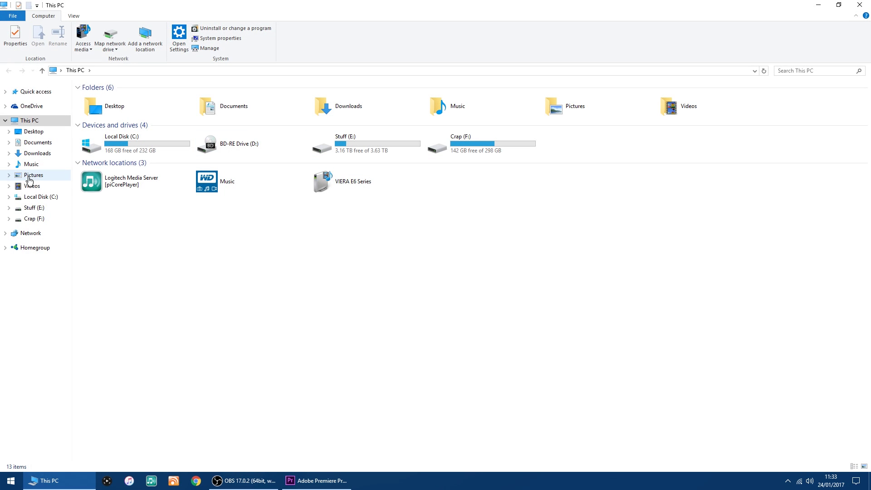
Step: Drag GTA 5 30fps from the Videos folder onto Sequence 01's timeline
left_click(32, 186)
left_click(839, 5)
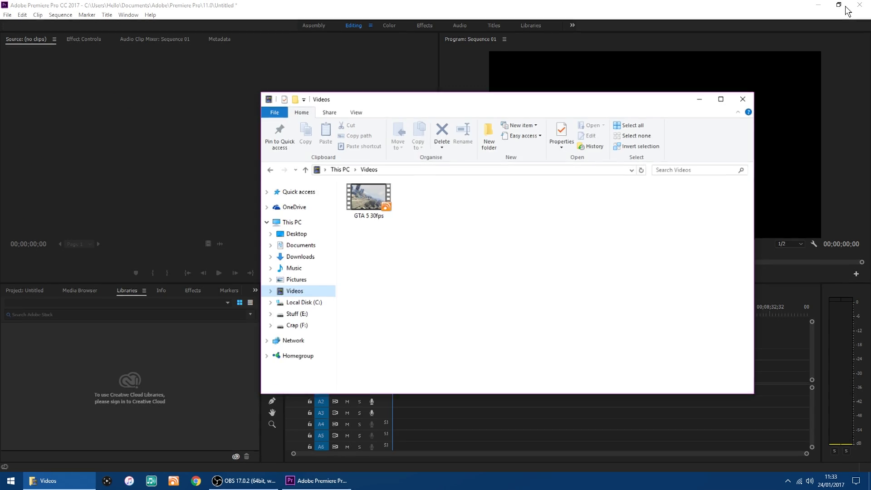
left_click_drag(458, 126, 179, 39)
left_click_drag(120, 126, 391, 372)
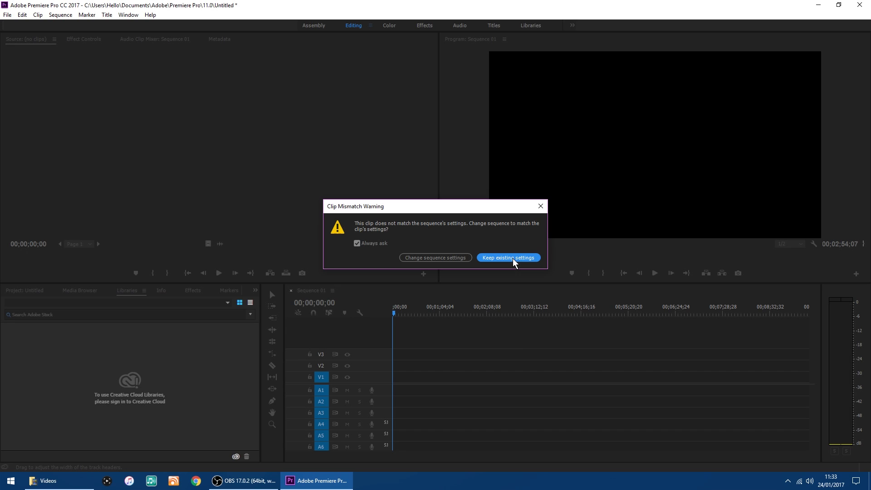
Step: Keep the existing 1080p60 sequence settings and give the GTA 5 clip Optical Flow time interpolation
left_click(508, 257)
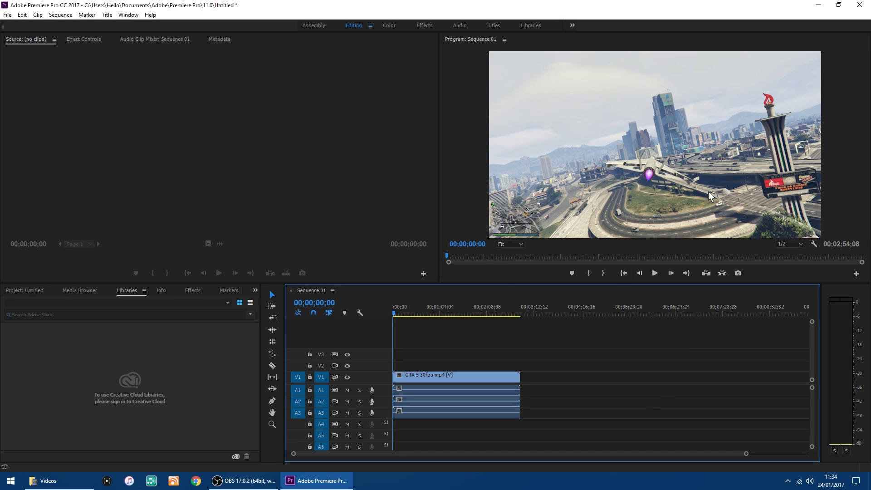
left_click(451, 374)
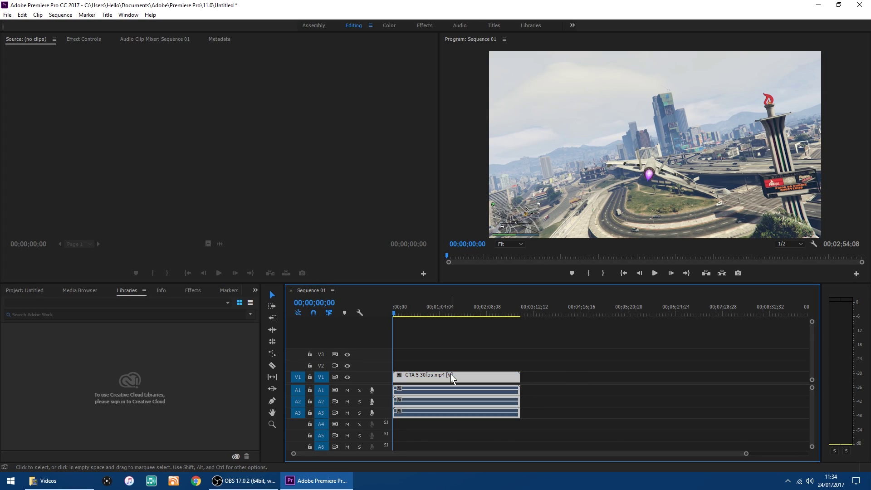
right_click(452, 375)
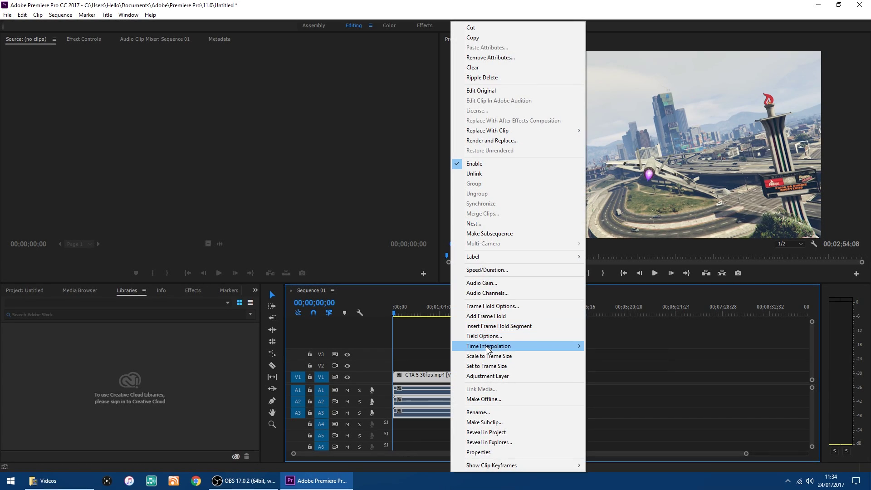
mouse_move(485, 347)
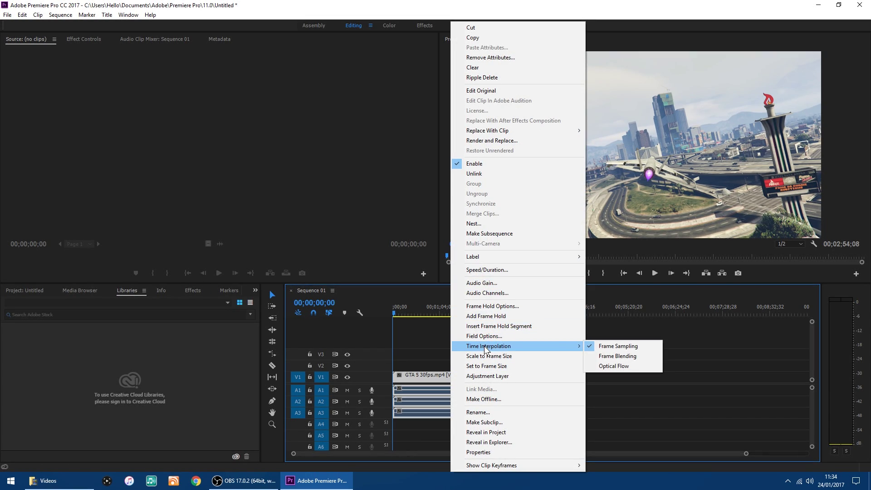
left_click(612, 366)
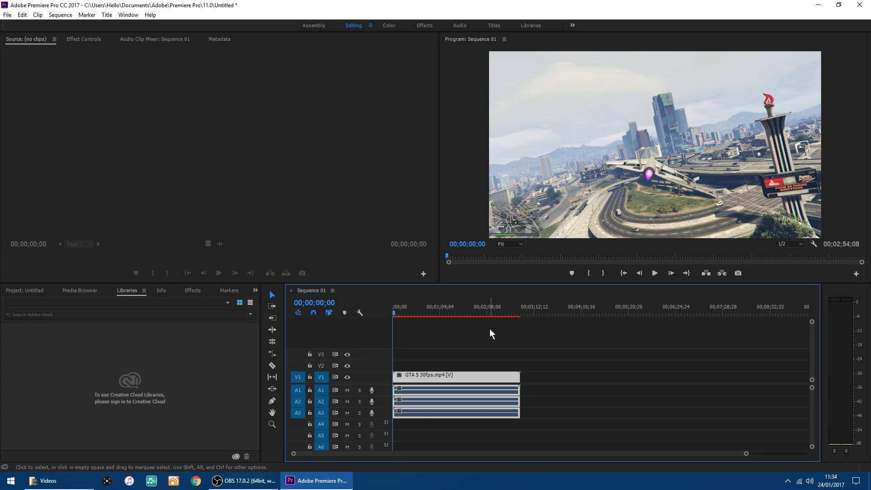
Step: Render the sequence's In to Out previews for the Optical Flow clip
key("Return")
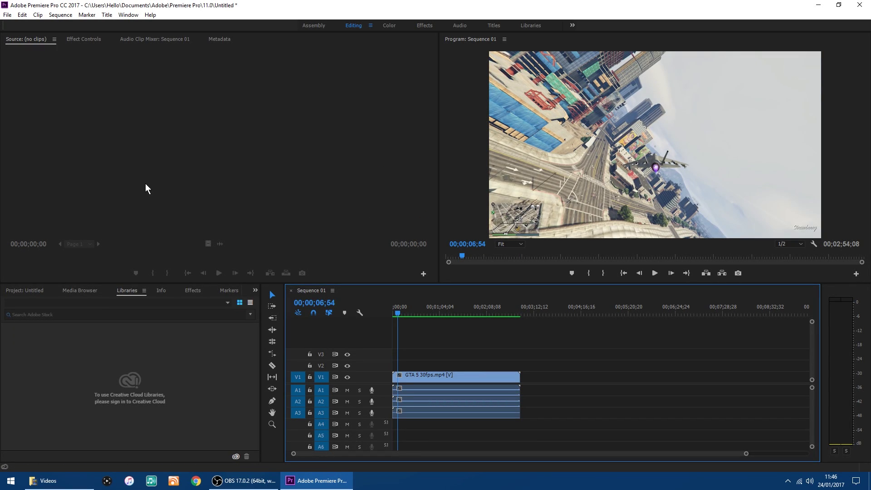
Step: Open Export Media settings for Sequence 01 and set the format to H.264
left_click(7, 15)
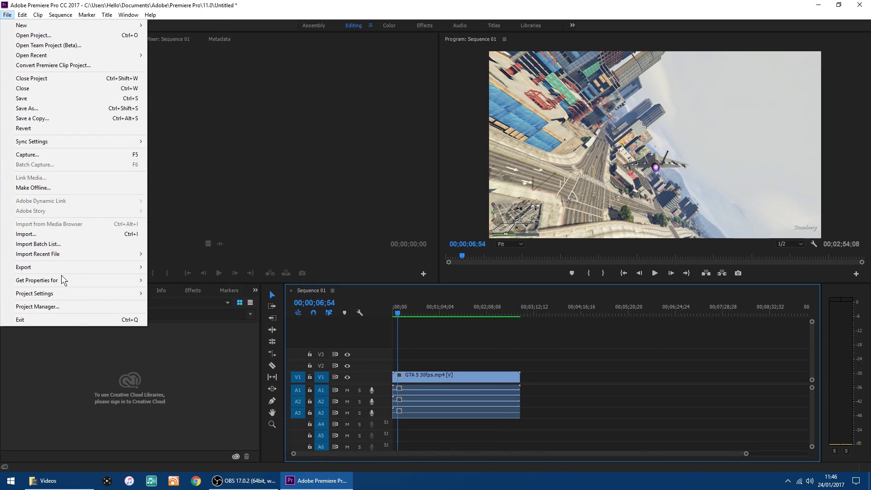
mouse_move(61, 270)
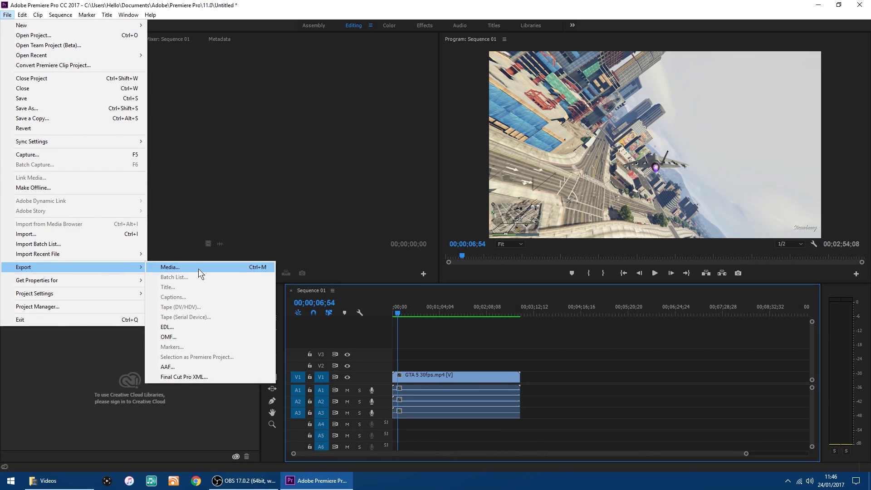
left_click(197, 268)
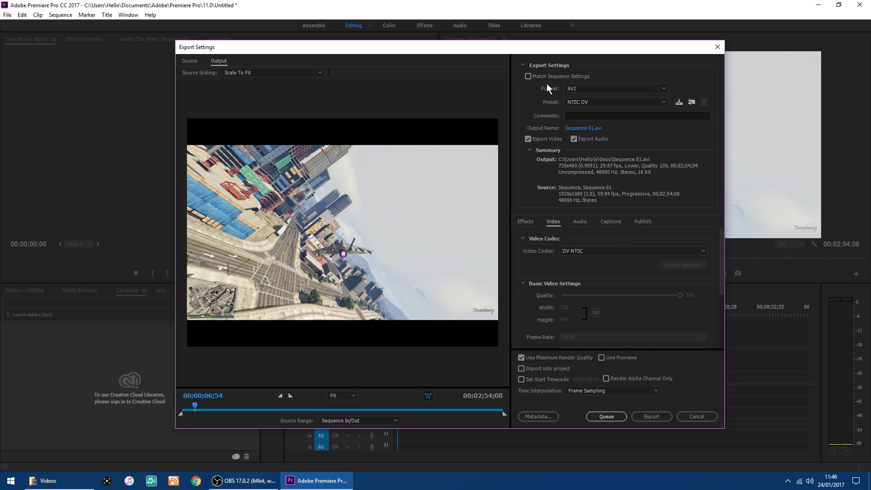
left_click(646, 88)
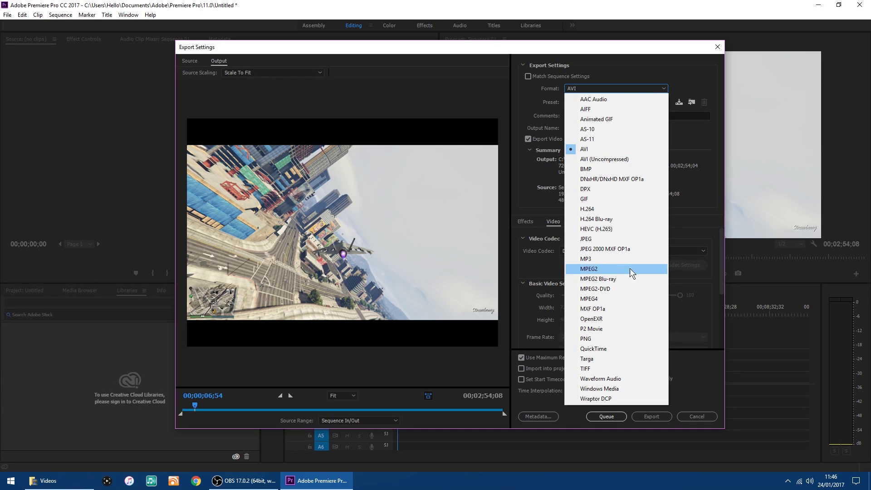
left_click(599, 210)
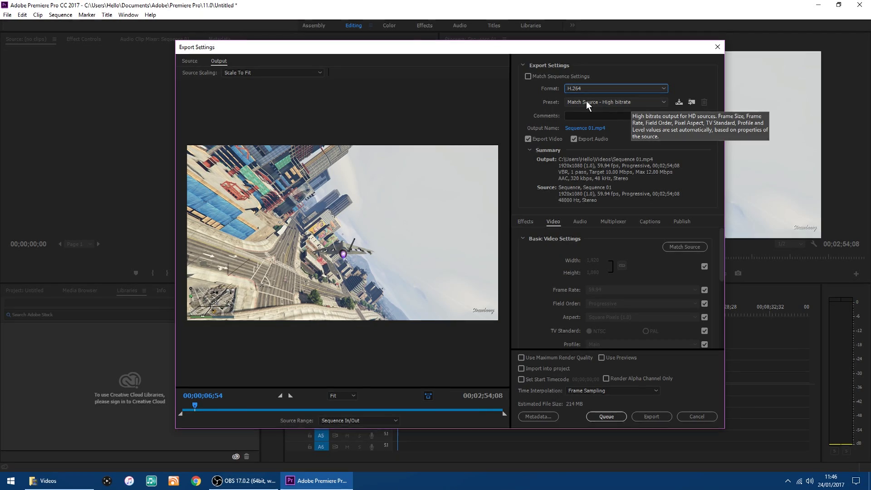
left_click(624, 101)
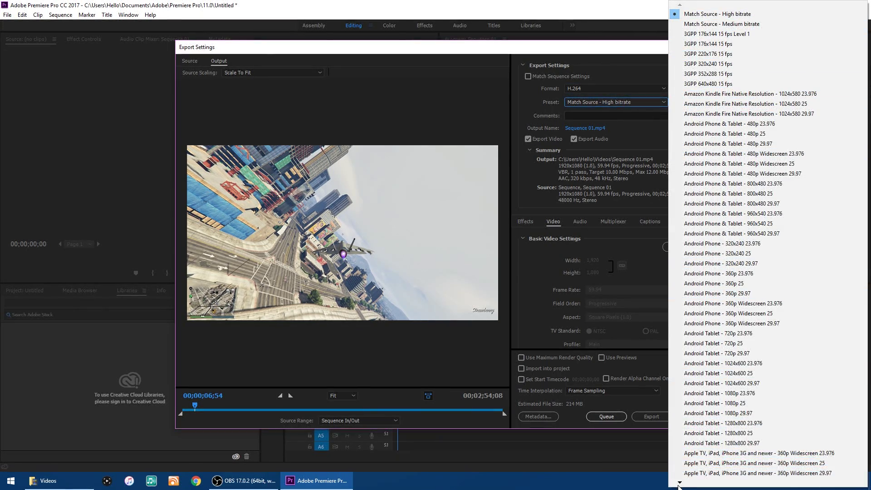
mouse_move(681, 484)
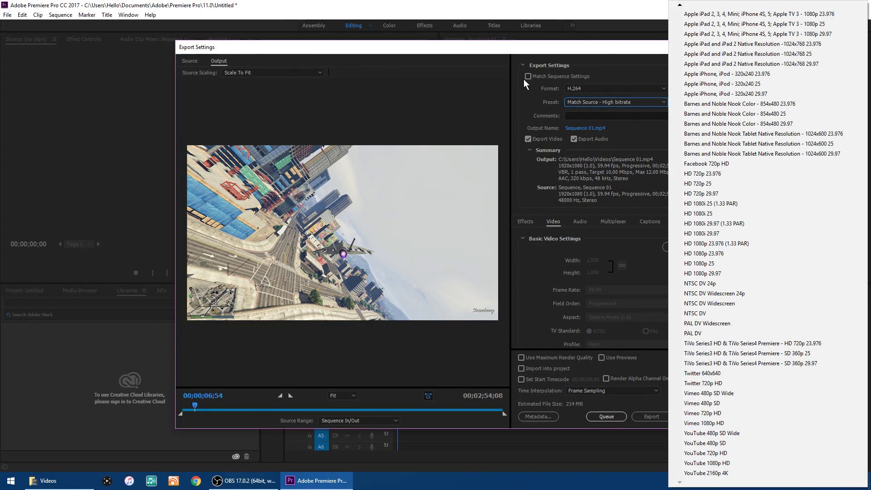
Step: Enable Match Sequence Settings and Use Maximum Render Quality in the export settings
left_click(522, 91)
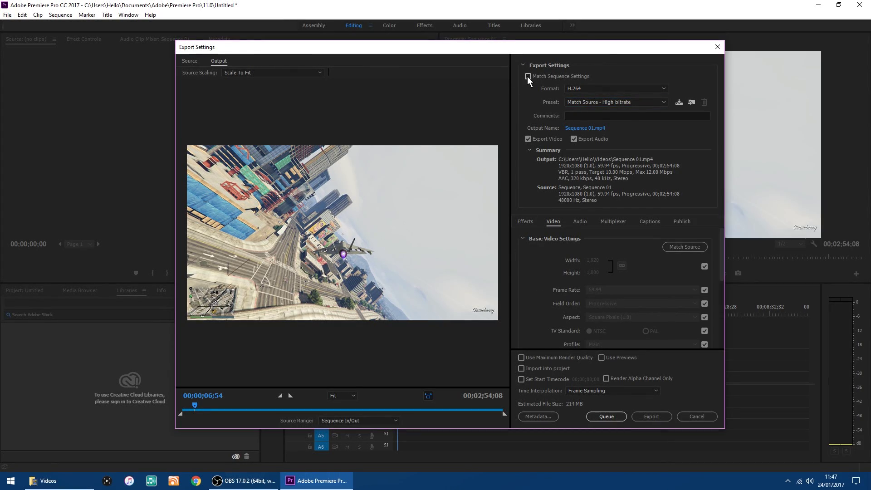
left_click(527, 76)
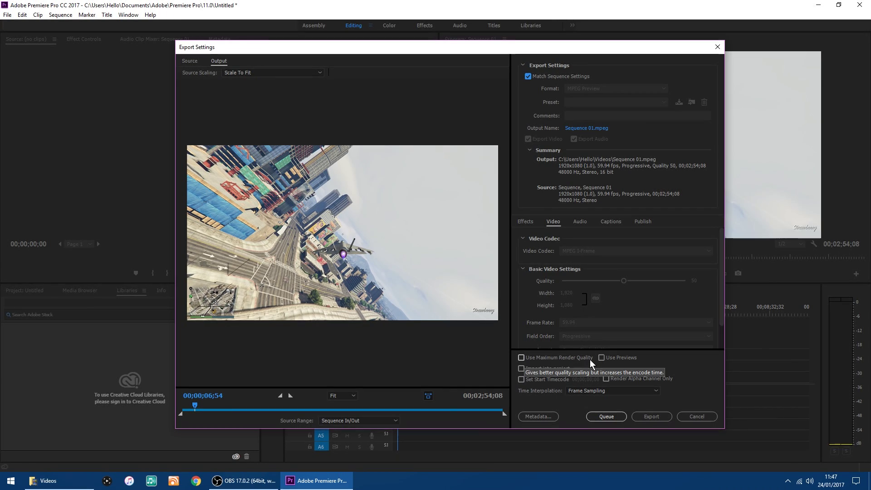
left_click(521, 358)
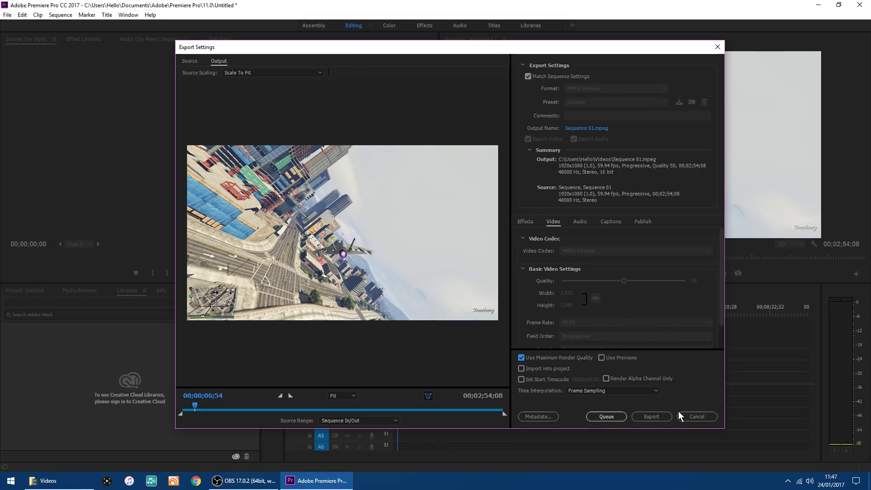
Step: Name the output file 1.mpeg and start the export
left_click(584, 131)
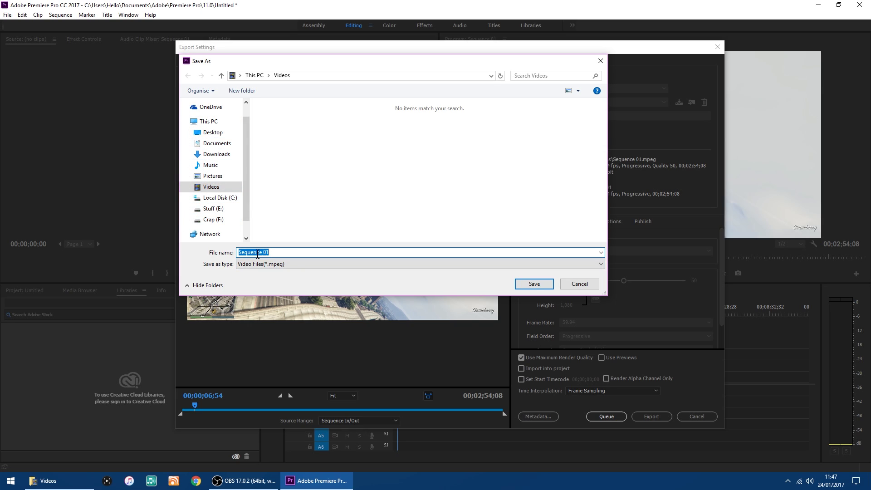
type("1")
left_click(526, 285)
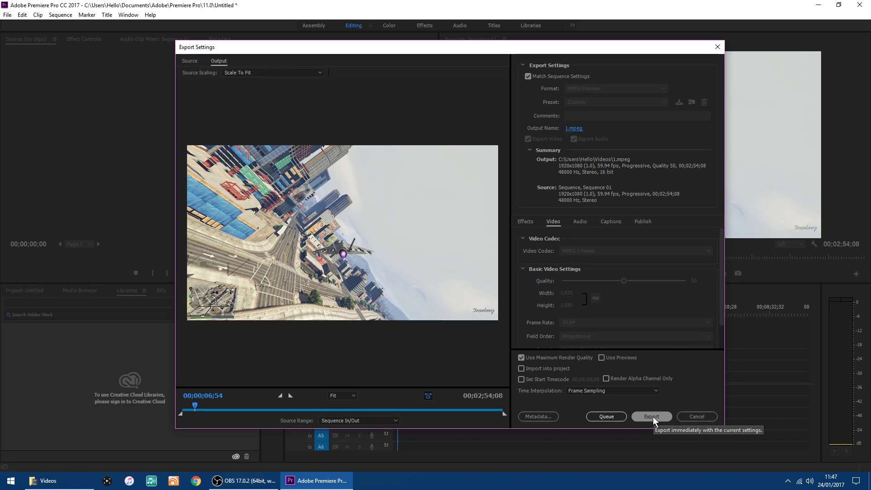
left_click(652, 415)
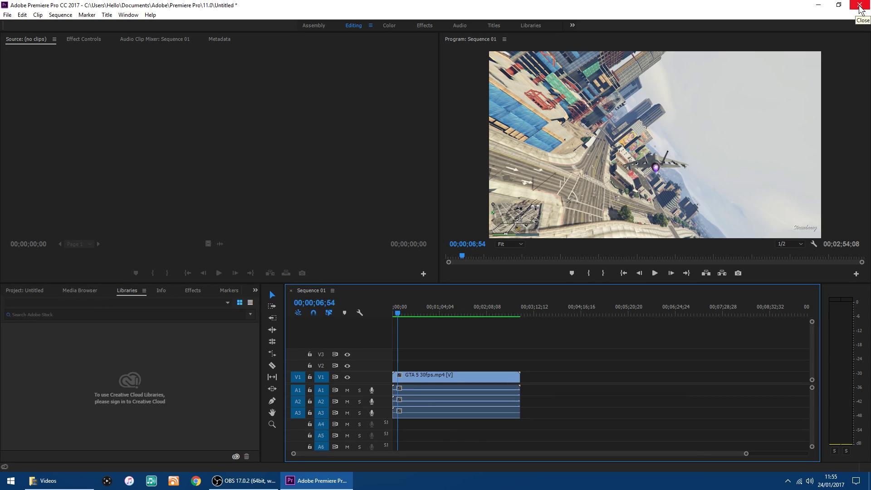
Step: Close Premiere Pro without saving the project and maximize the Videos folder window
left_click(859, 6)
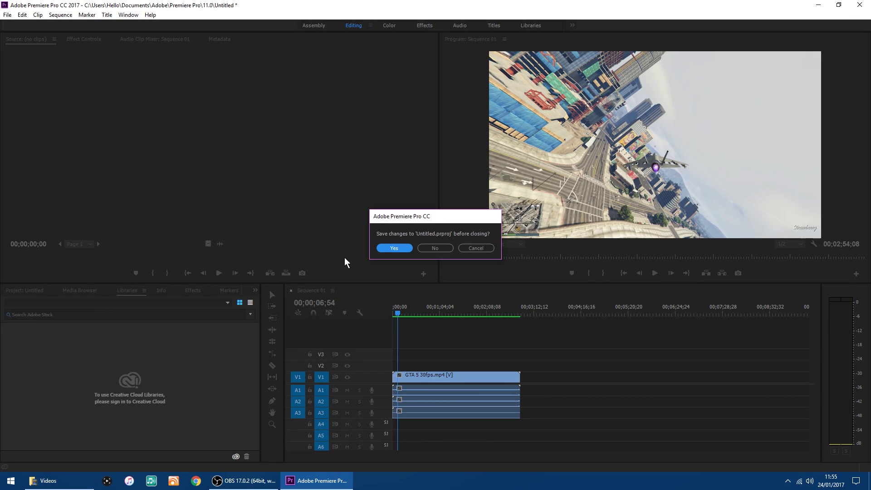
left_click(432, 248)
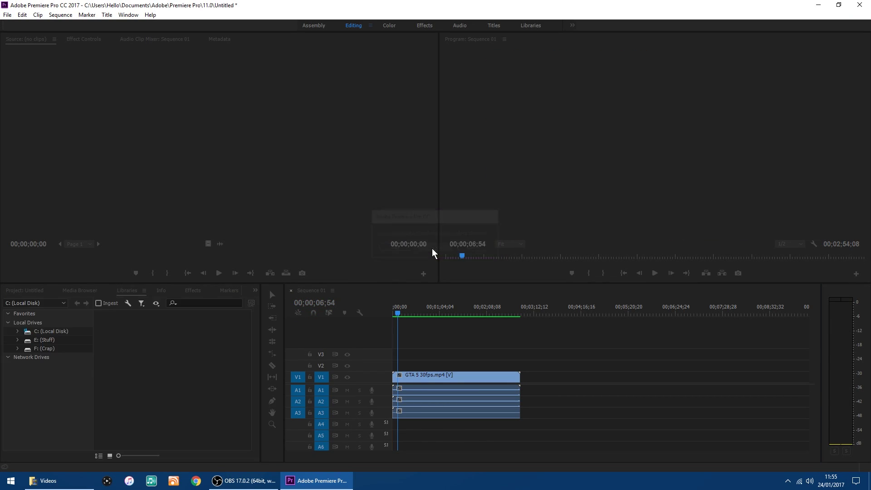
left_click(451, 31)
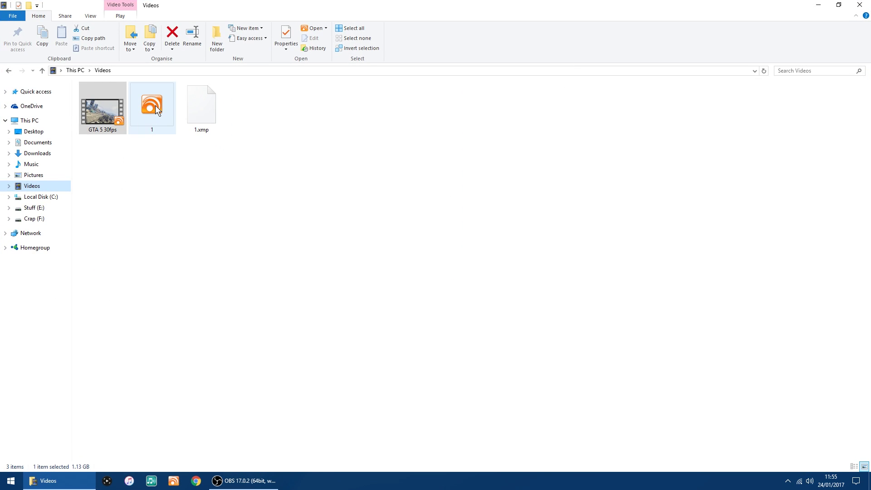
Step: Play the exported file 1 full screen in DVBViewer Pro
double_click(155, 106)
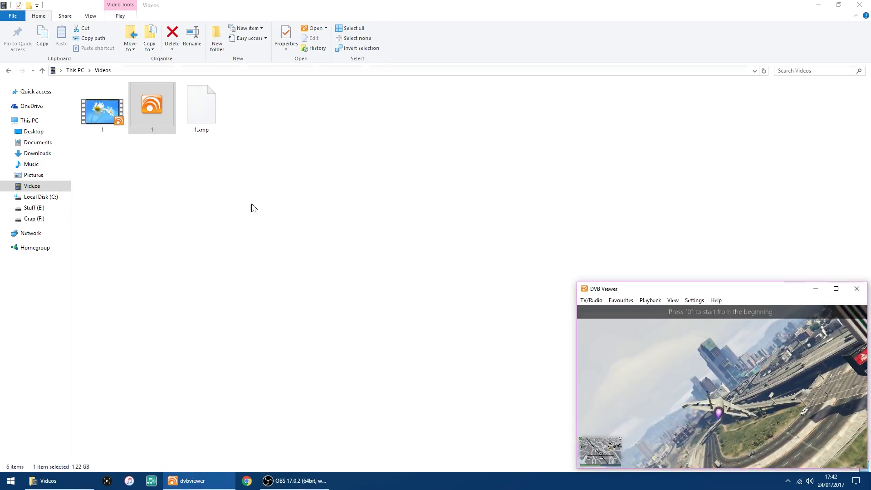
double_click(732, 371)
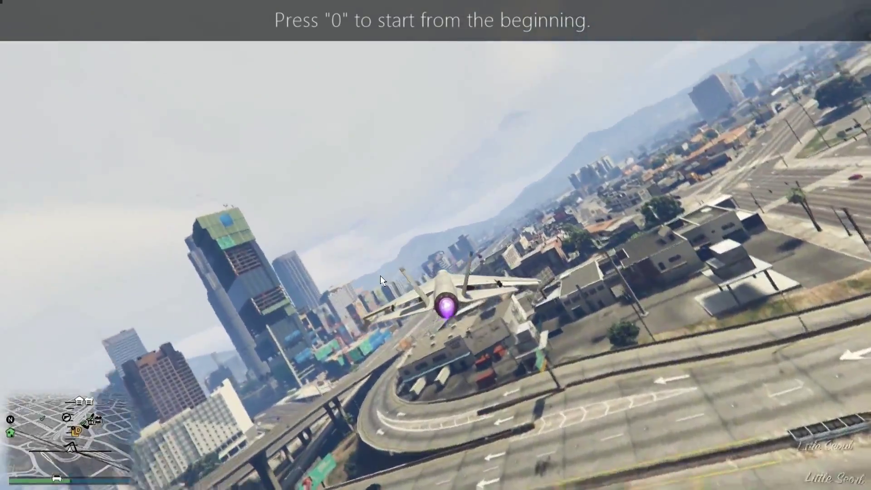